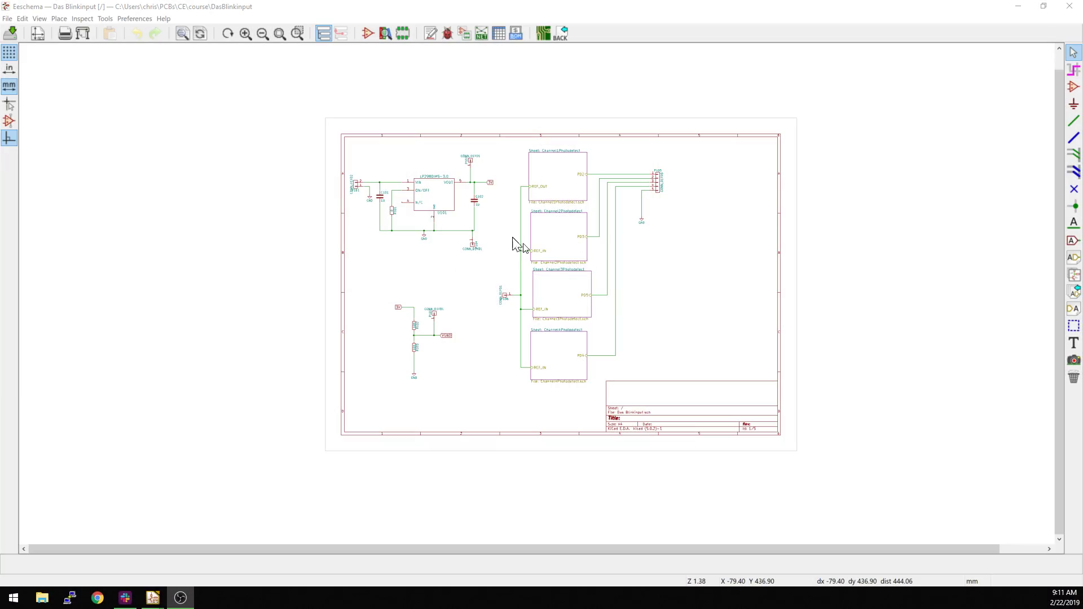
Open the Symbol Library Editor and widen the library panel so full names are readable
{"action": "left_click", "coordinate": [367, 34]}
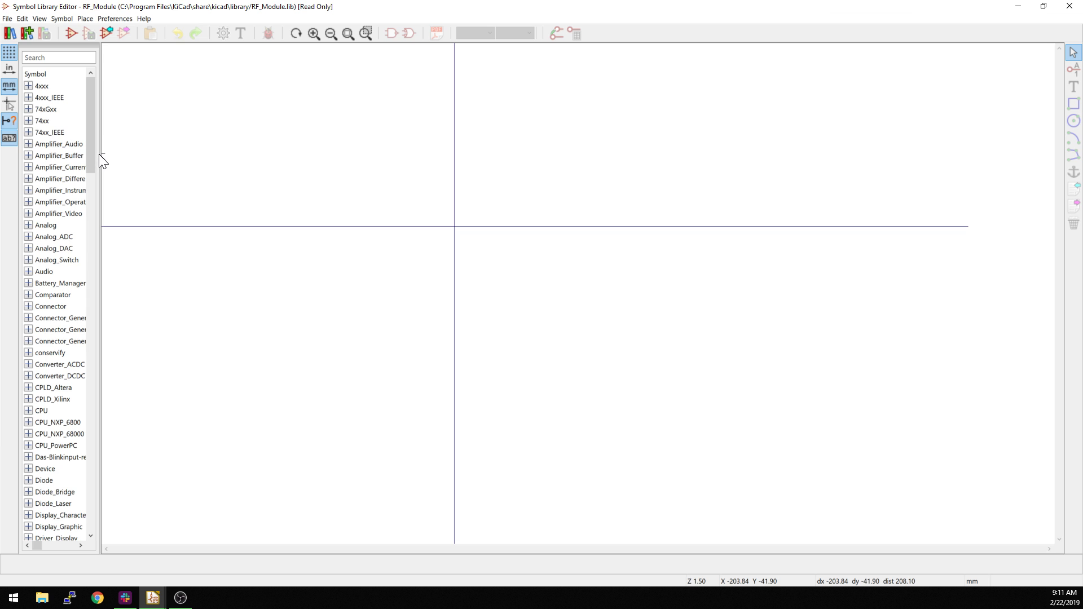
{"action": "left_click_drag", "start_coordinate": [104, 156], "coordinate": [216, 158]}
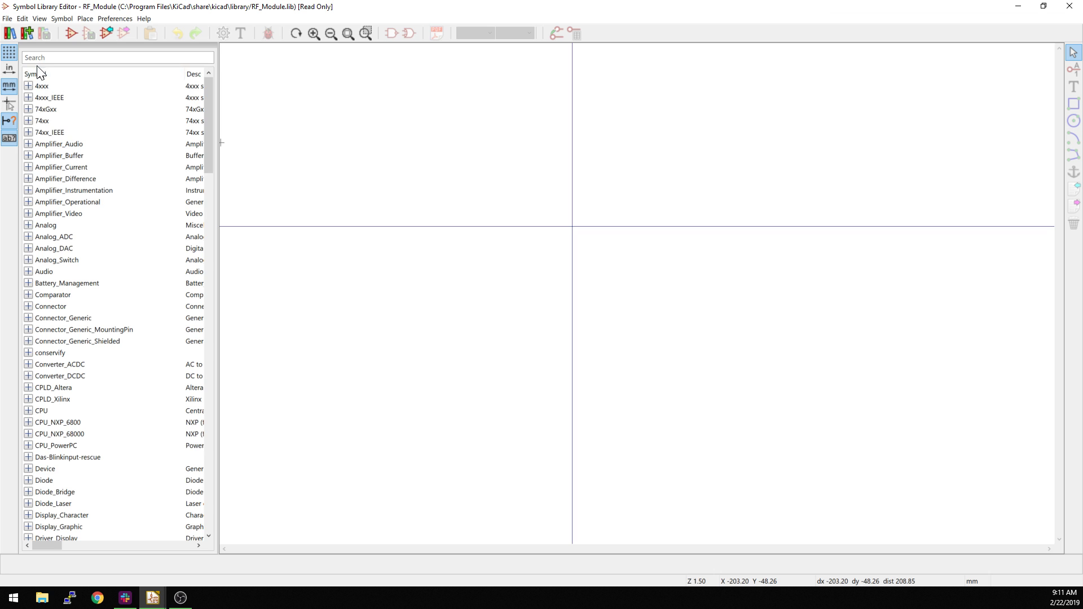
Create a new library Test.lib in the project folder and add it to the Project library table
{"action": "left_click", "coordinate": [27, 35]}
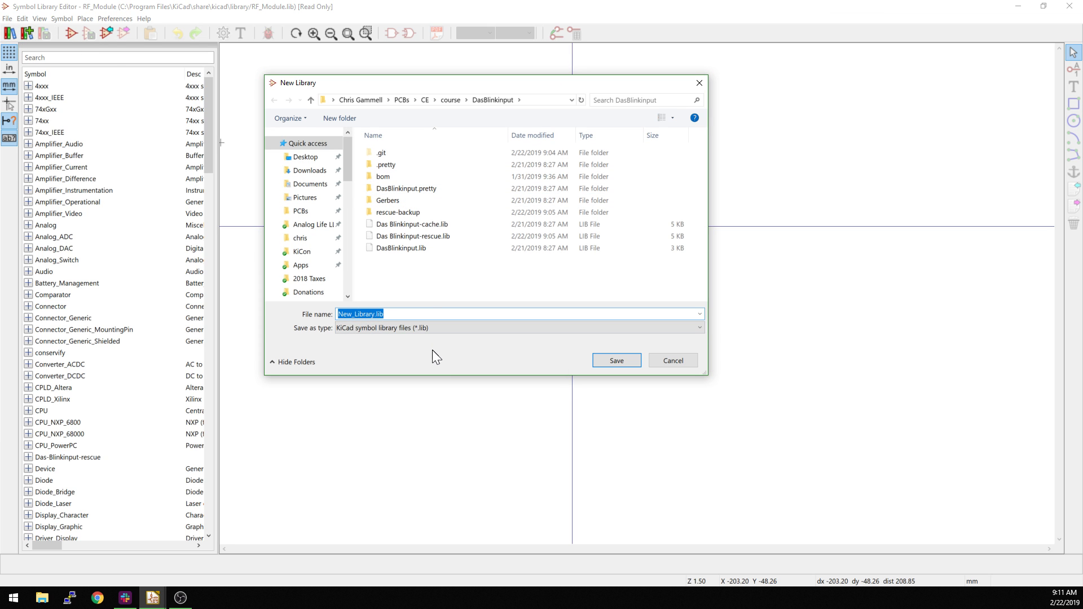
{"action": "type", "text": "Test"}
{"action": "key", "text": "Return"}
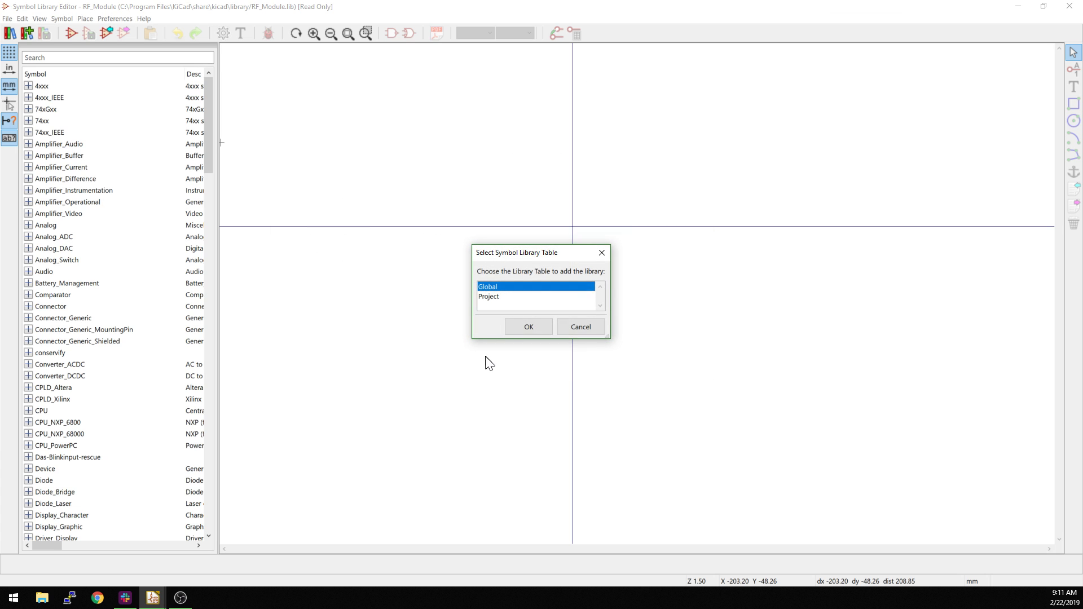
{"action": "left_click", "coordinate": [512, 296]}
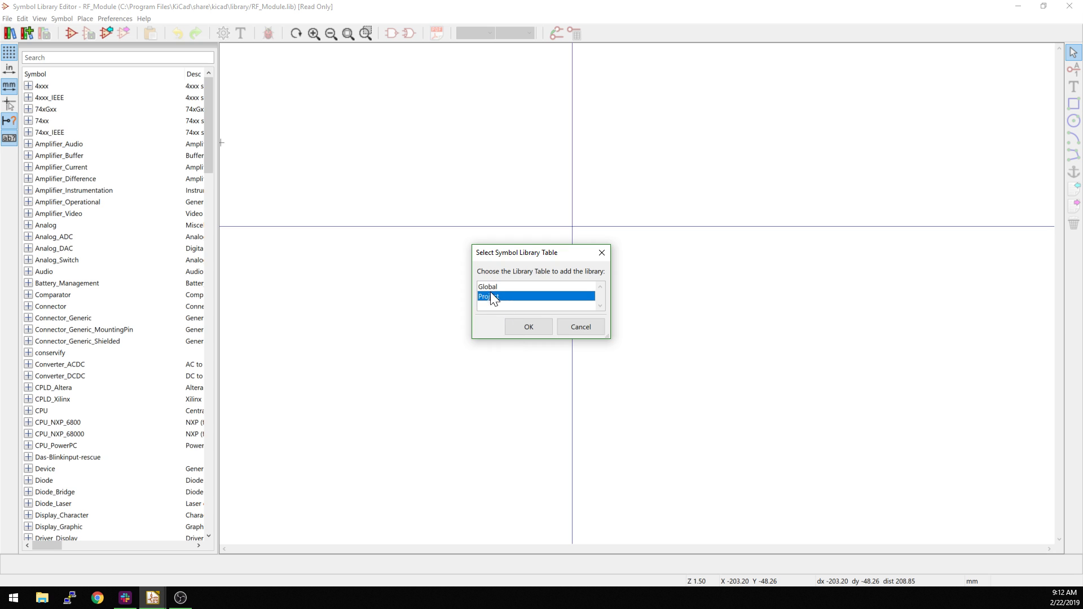
{"action": "left_click", "coordinate": [525, 327]}
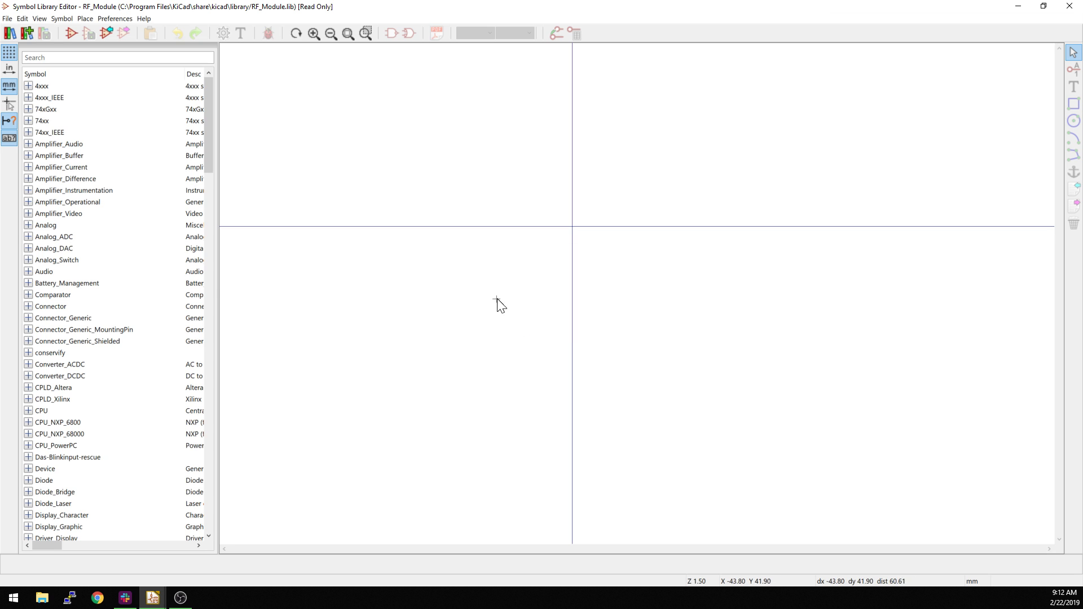
Create a new symbol named TestComponent in the Test library
{"action": "left_click", "coordinate": [71, 32]}
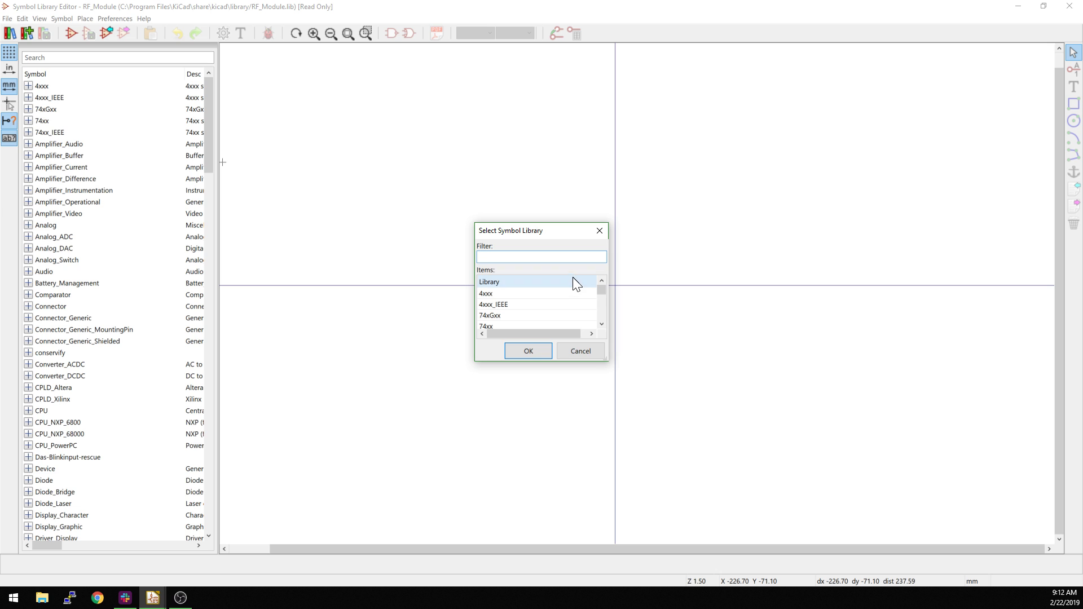
{"action": "type", "text": "Test"}
{"action": "double_click", "coordinate": [539, 294]}
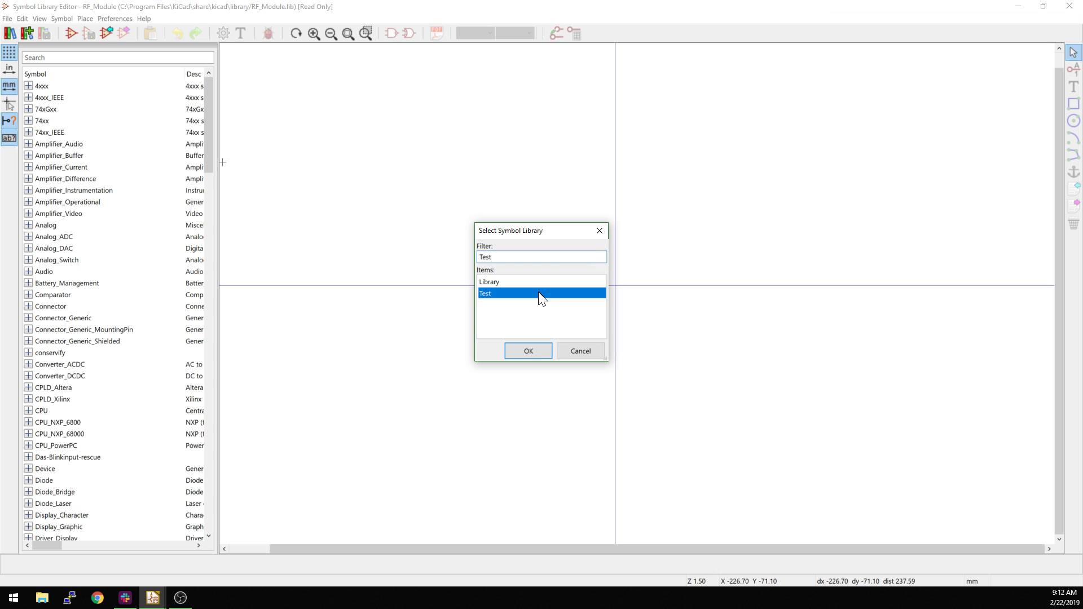
{"action": "type", "text": "TestCompone"}
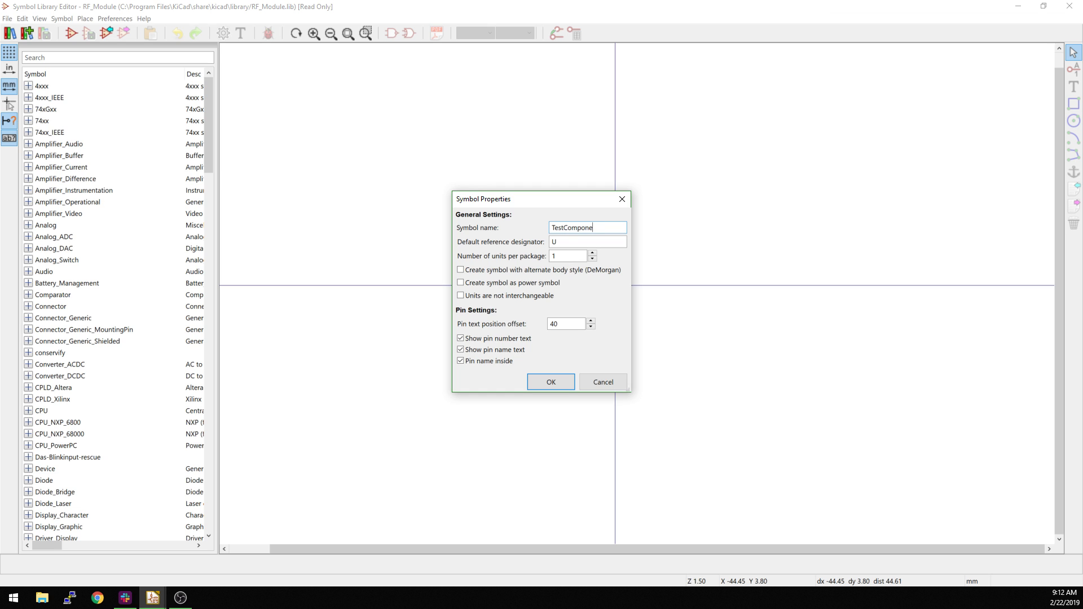
{"action": "type", "text": "nt"}
{"action": "key", "text": "Return"}
Add input pins GND (1) left of the origin and PWR (2) below it
{"action": "left_click", "coordinate": [1073, 68]}
{"action": "left_click", "coordinate": [567, 224]}
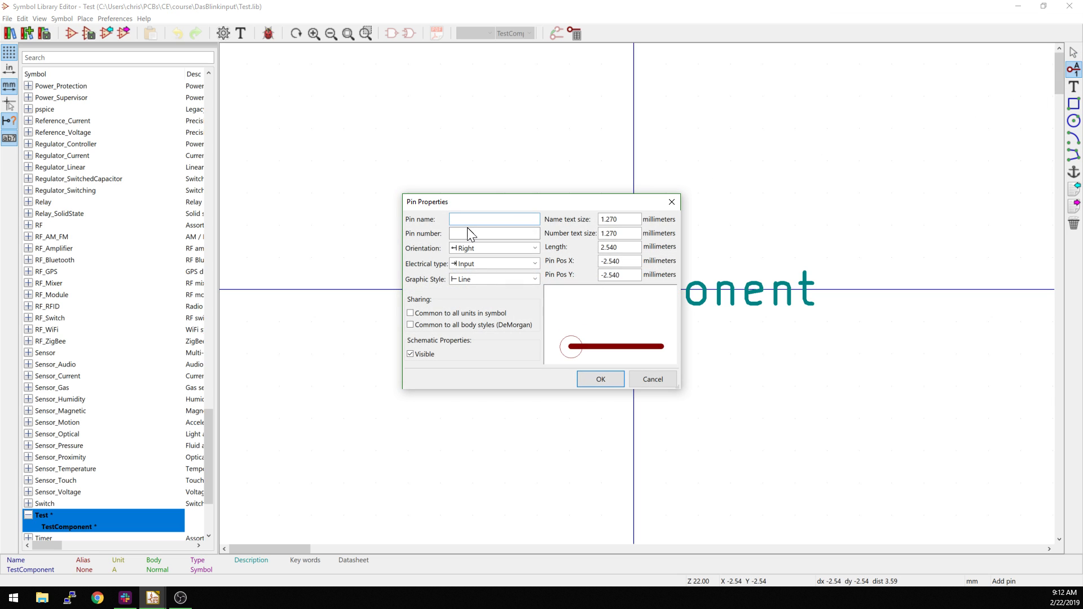
{"action": "type", "text": "GND"}
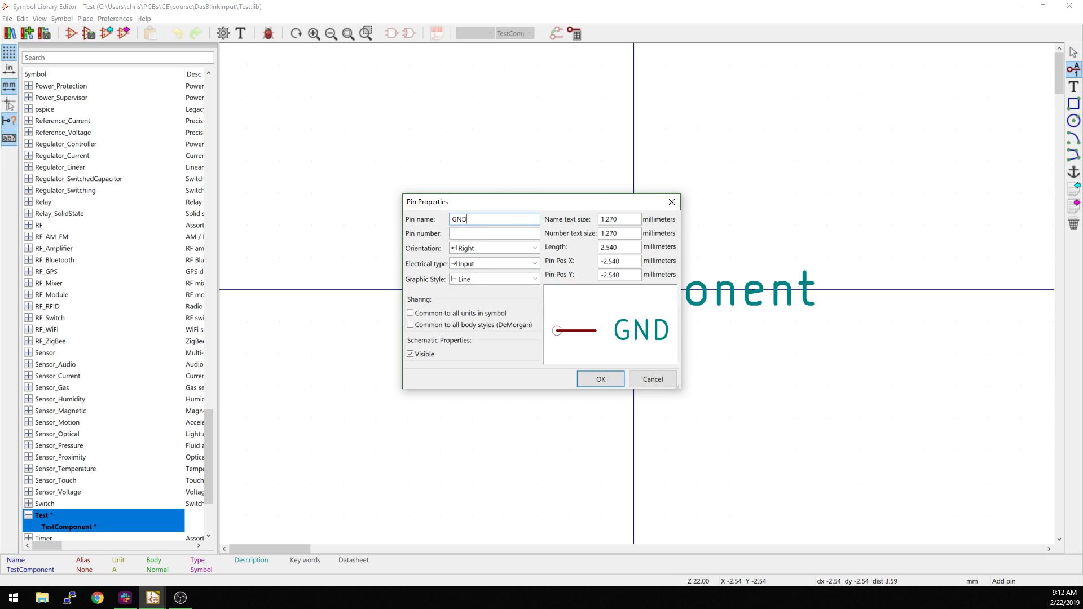
{"action": "type", "text": "1"}
{"action": "key", "text": "Return"}
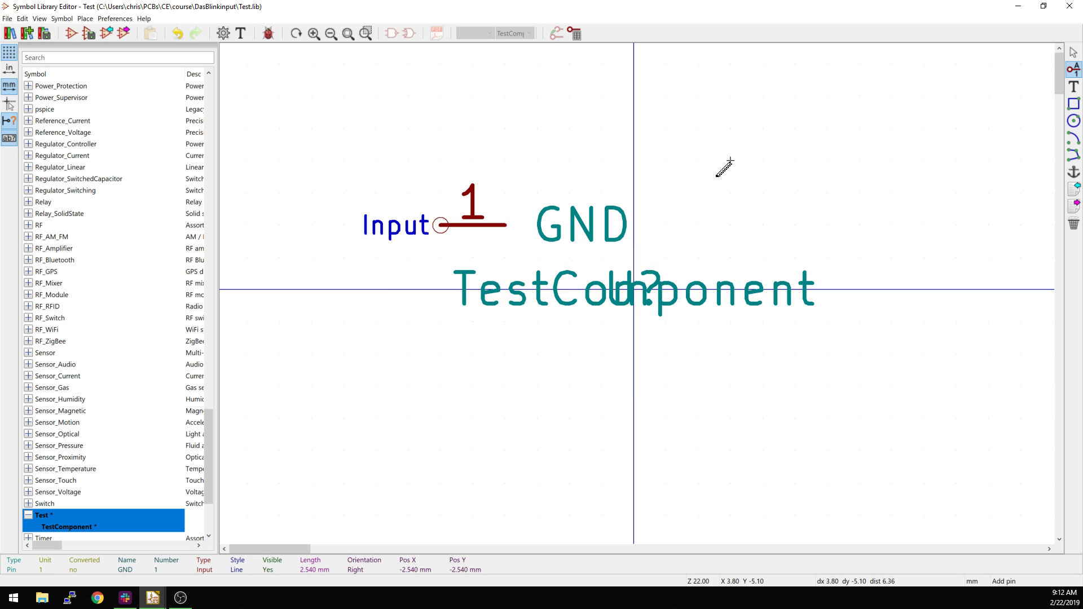
{"action": "left_click", "coordinate": [730, 160]}
{"action": "type", "text": "PWR"}
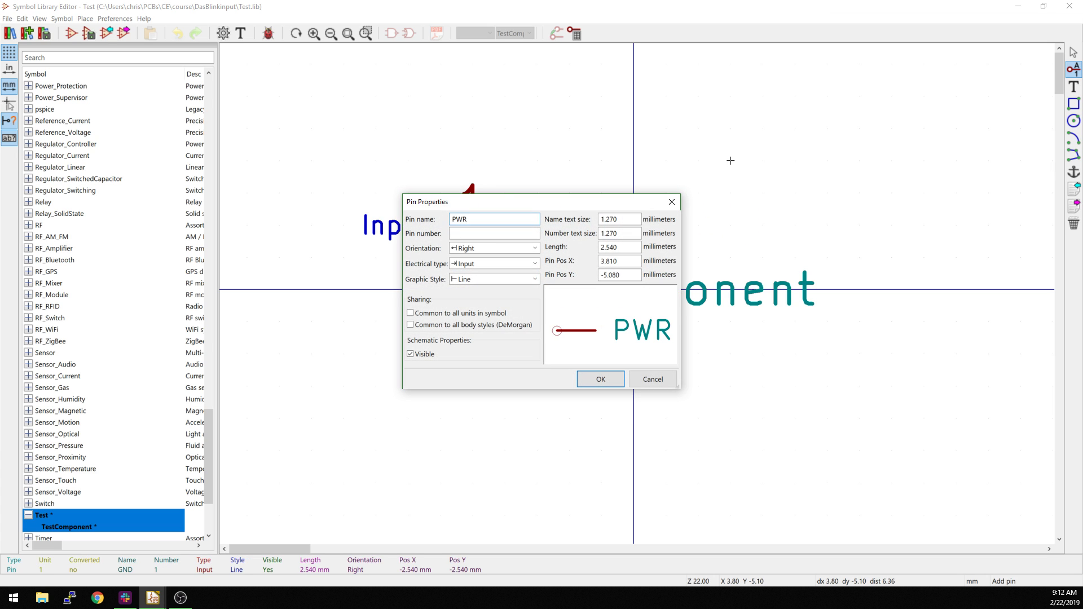
{"action": "type", "text": "2"}
{"action": "left_click", "coordinate": [474, 264]}
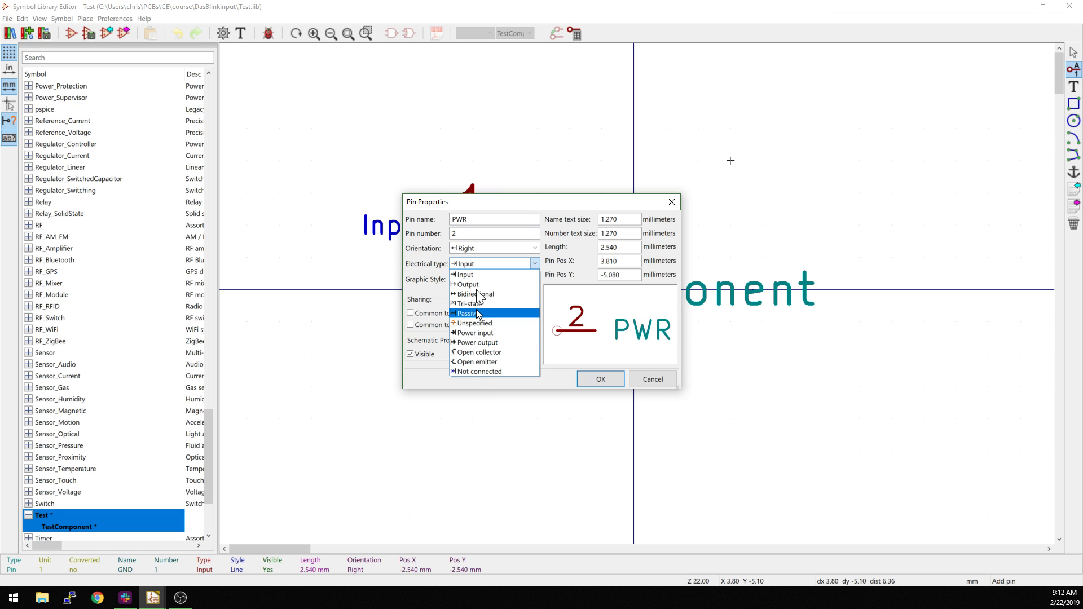
{"action": "left_click", "coordinate": [567, 351]}
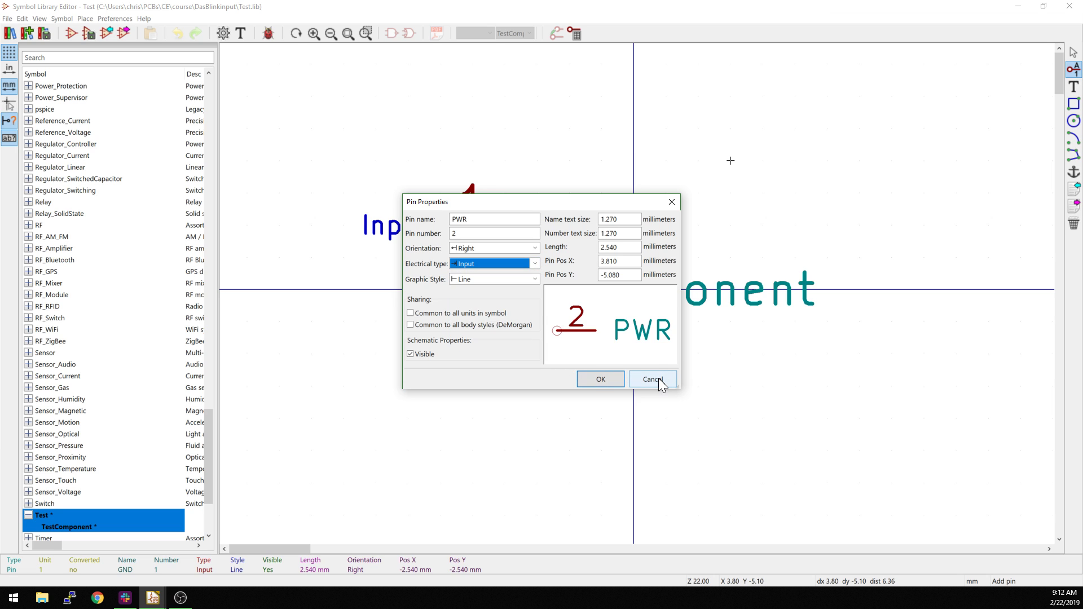
{"action": "left_click", "coordinate": [601, 379]}
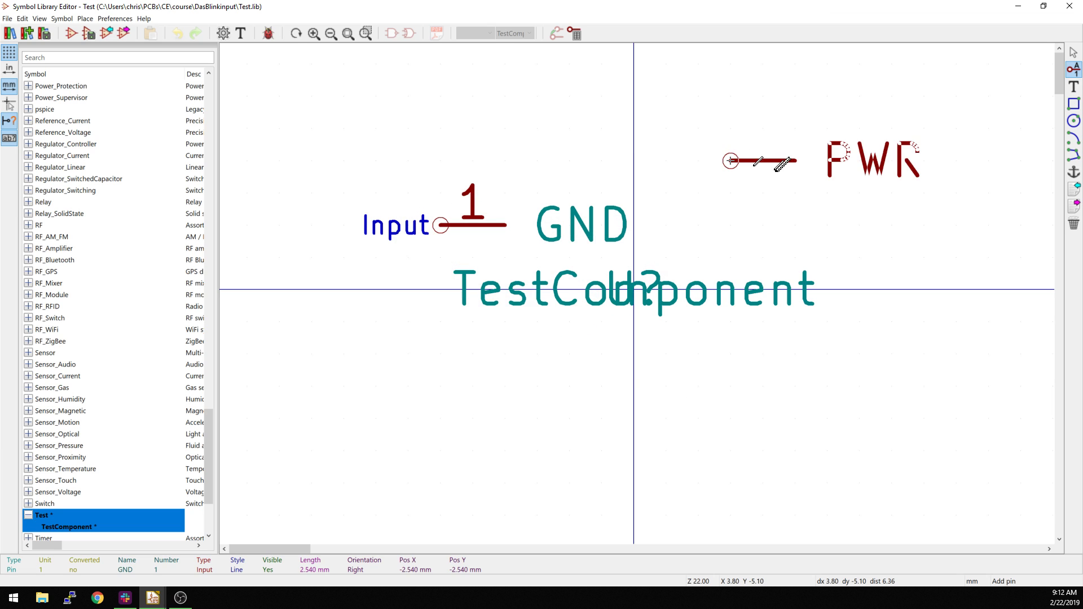
{"action": "left_click", "coordinate": [537, 450]}
Add pin SIG (3) on the right facing left, and realign PWR under GND
{"action": "left_click", "coordinate": [765, 116]}
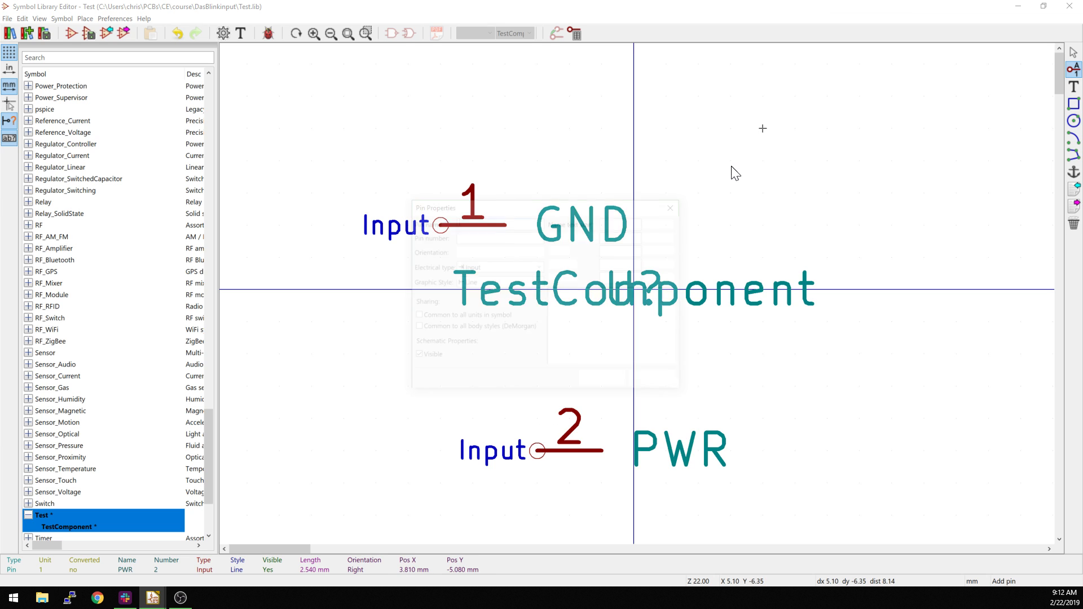
{"action": "type", "text": "SIG"}
{"action": "key", "text": "Tab"}
{"action": "type", "text": "3"}
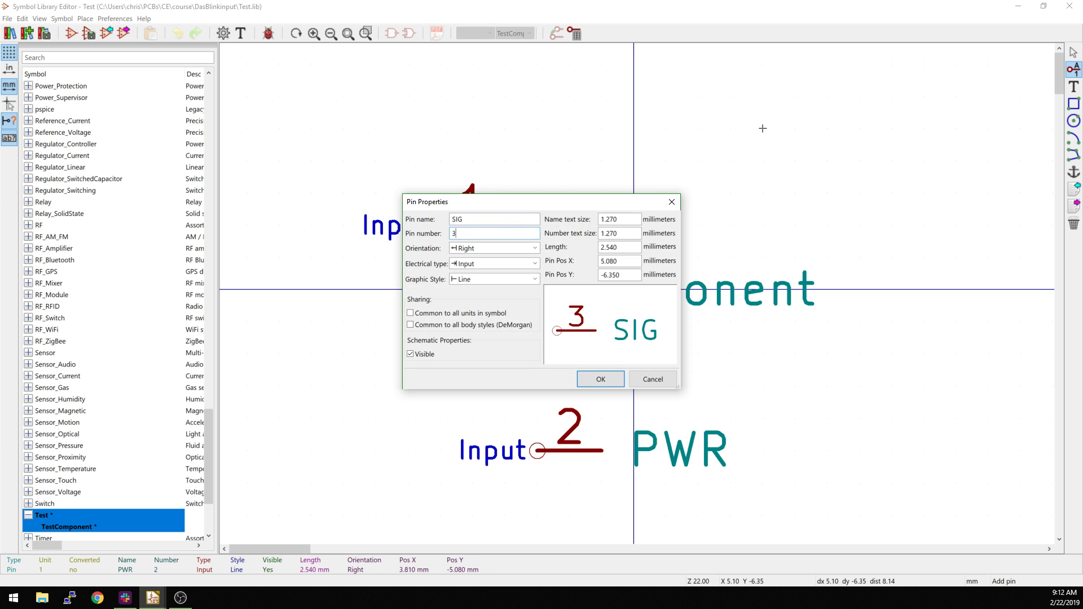
{"action": "key", "text": "Return"}
{"action": "key", "text": "r"}
{"action": "key", "text": "r"}
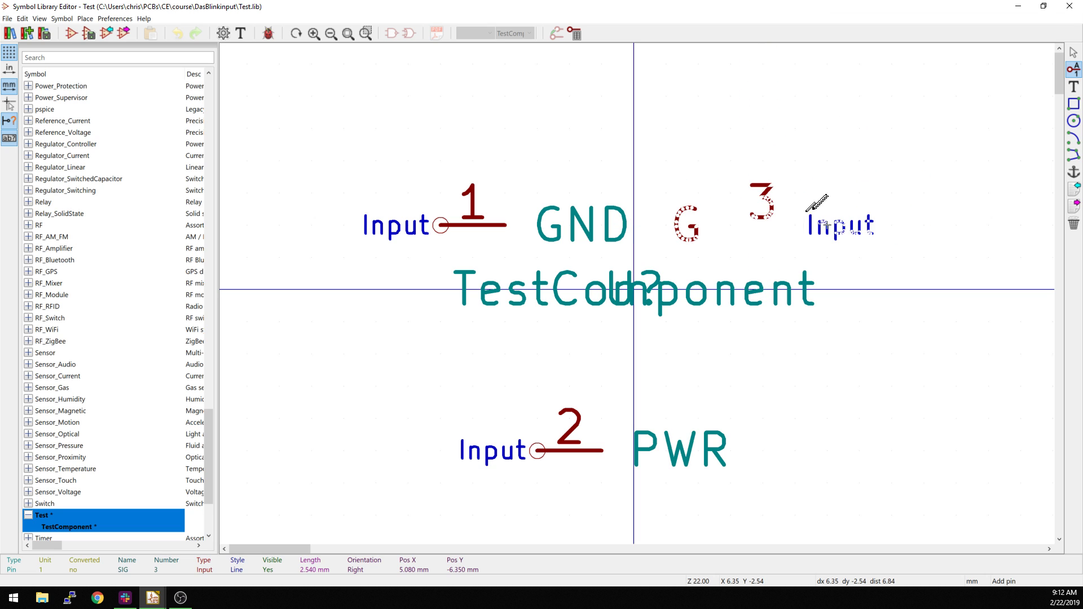
{"action": "left_click", "coordinate": [826, 193]}
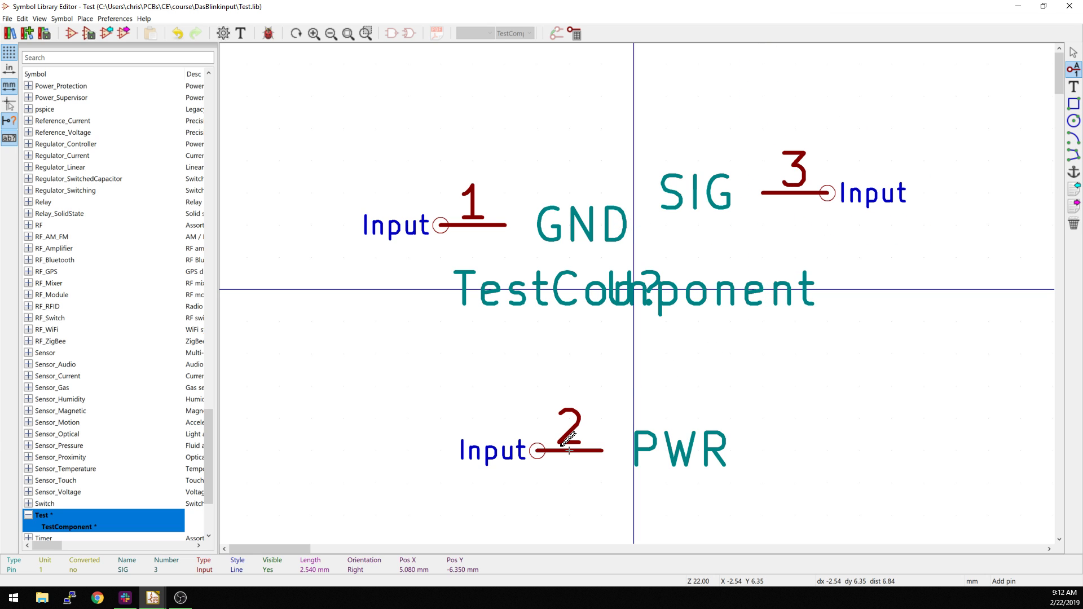
{"action": "key", "text": "m"}
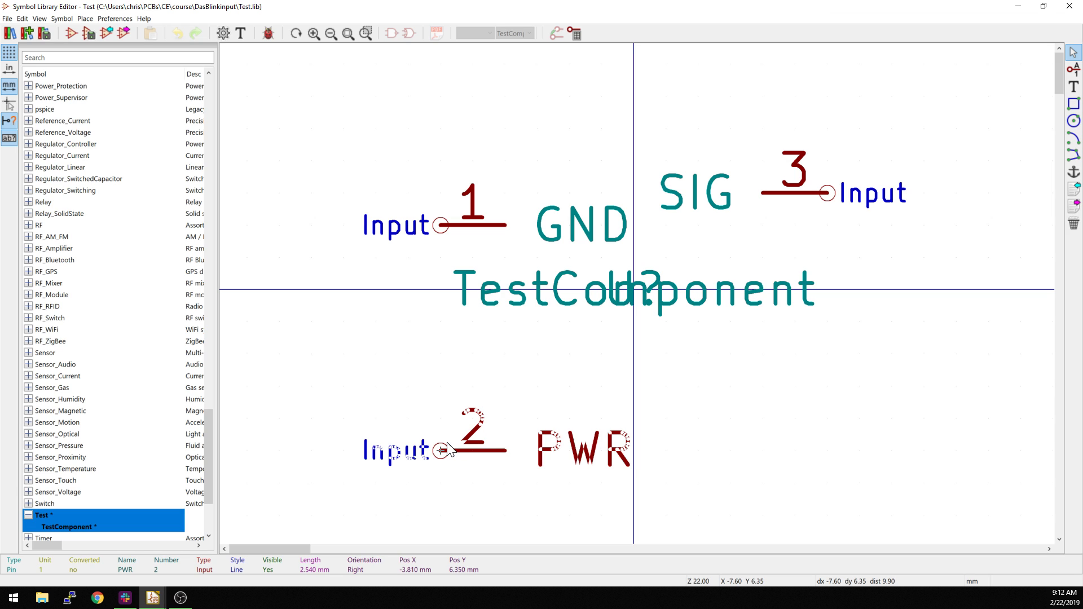
{"action": "left_click", "coordinate": [440, 450]}
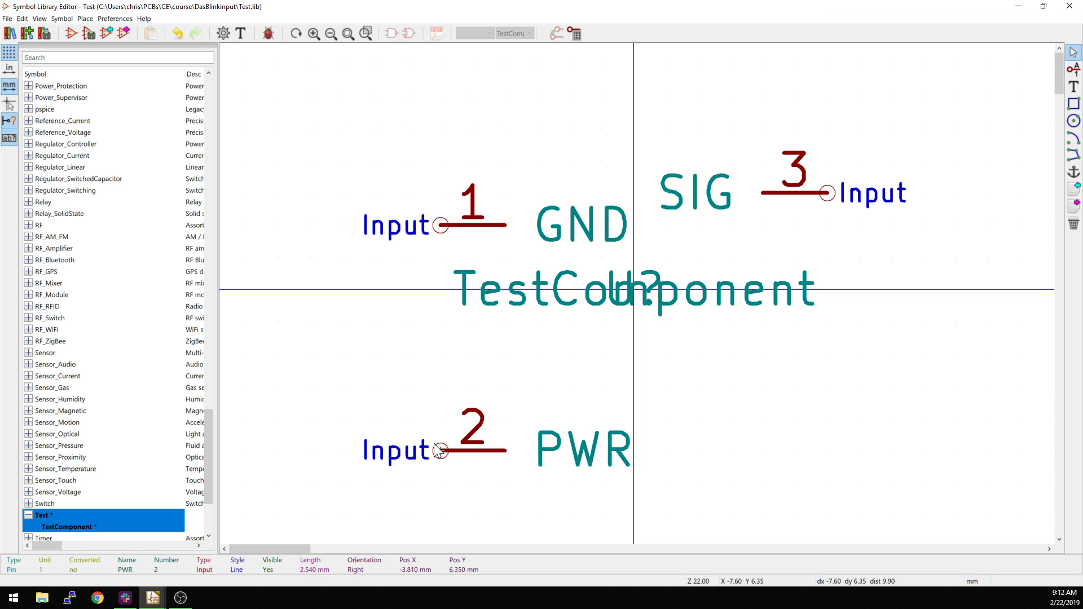
Move the TestComponent value below the pins and the U? reference above SIG
{"action": "key", "text": "m"}
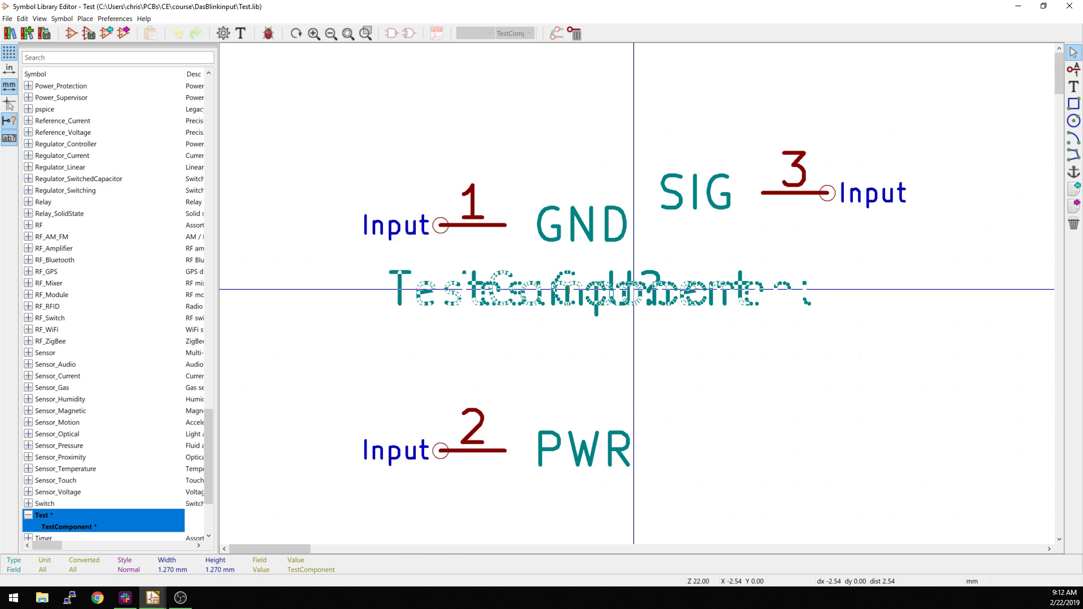
{"action": "left_click", "coordinate": [762, 514]}
{"action": "key", "text": "m"}
{"action": "left_click", "coordinate": [798, 90]}
Draw a background-filled rectangle enclosing all three pins and save the library
{"action": "left_click", "coordinate": [1073, 103]}
{"action": "left_click", "coordinate": [504, 128]}
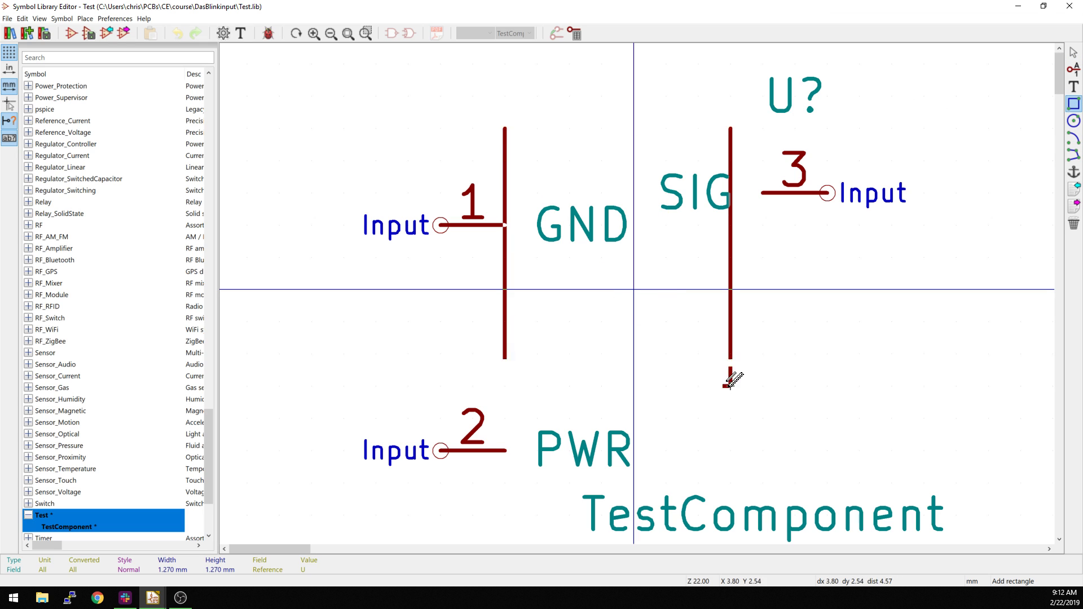
{"action": "left_click", "coordinate": [763, 483]}
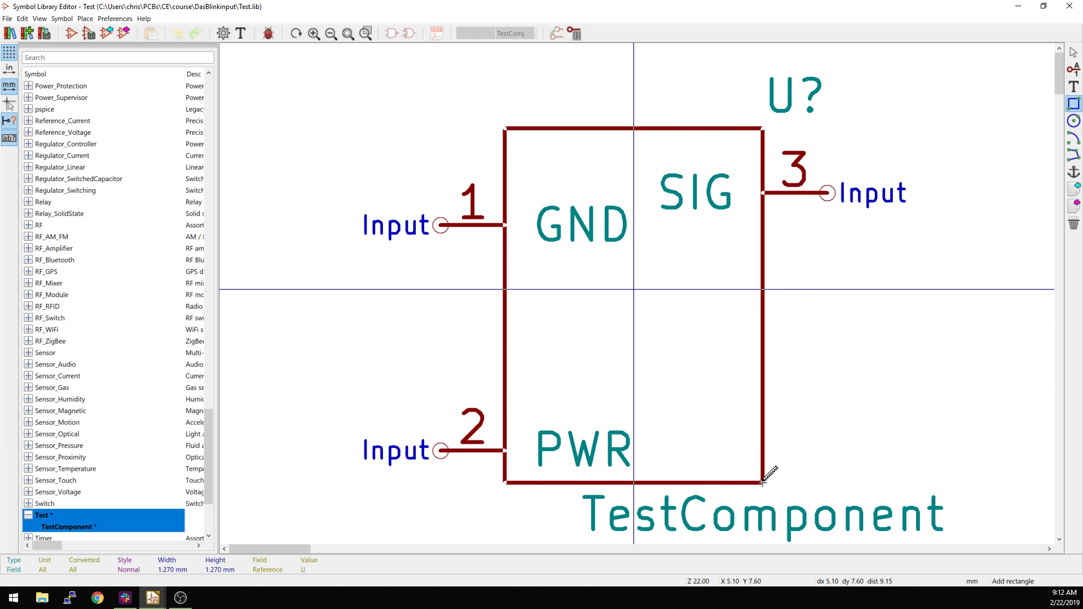
{"action": "double_click", "coordinate": [763, 409]}
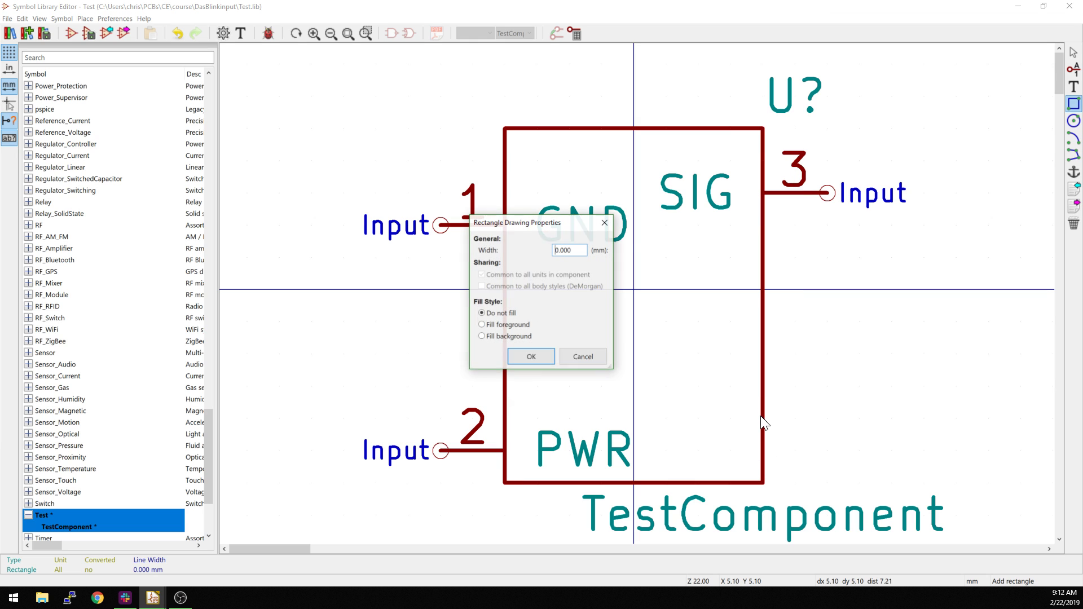
{"action": "left_click", "coordinate": [517, 356]}
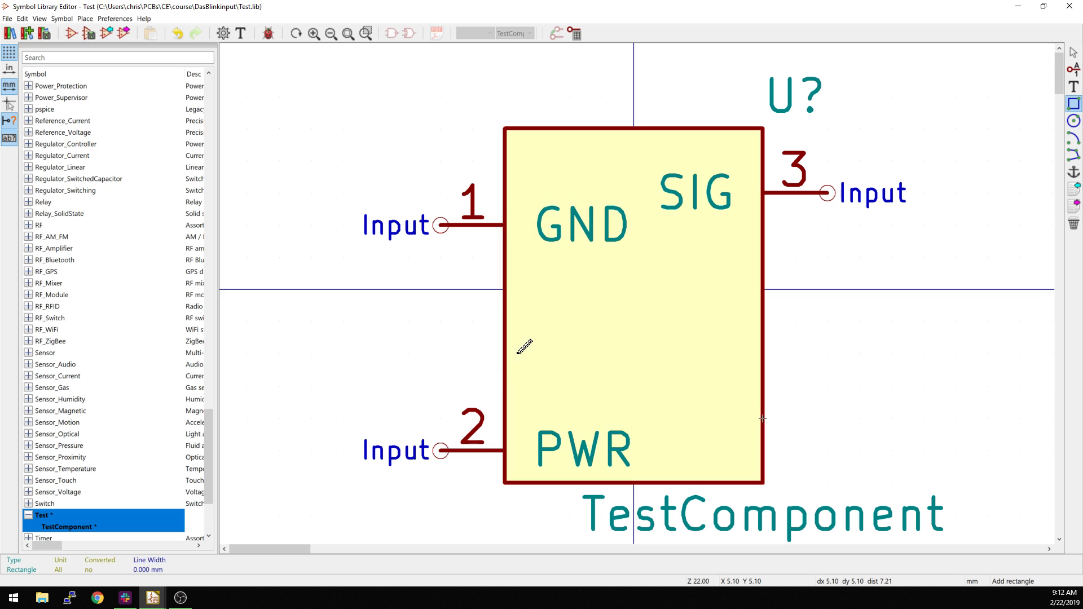
{"action": "key", "text": "Escape"}
{"action": "key", "text": "ctrl+s"}
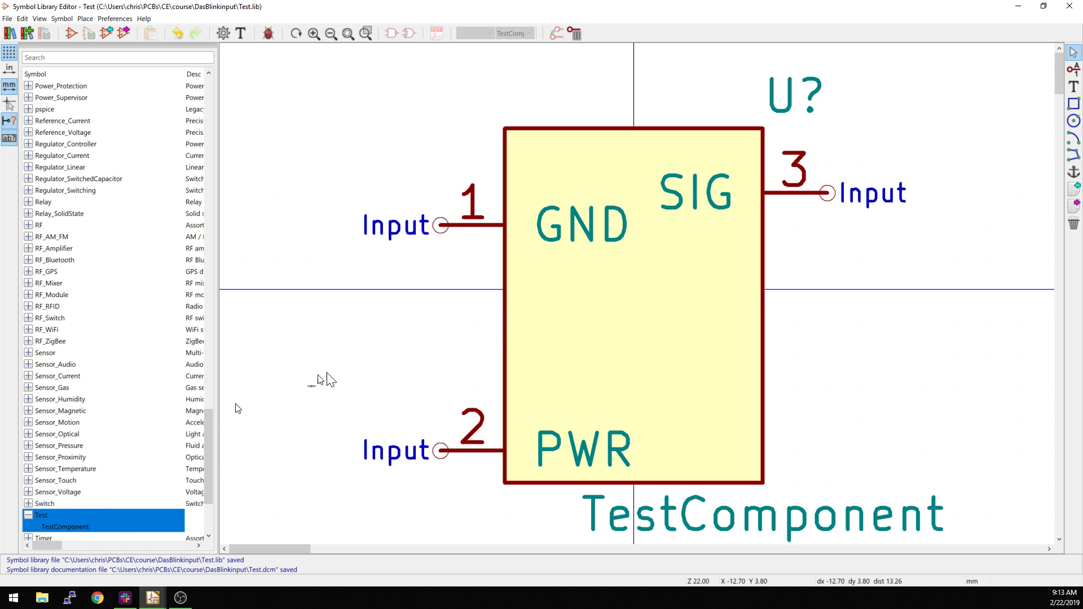
Move the PWR pin up closer to GND and save
{"action": "left_click_drag", "start_coordinate": [443, 458], "coordinate": [441, 386]}
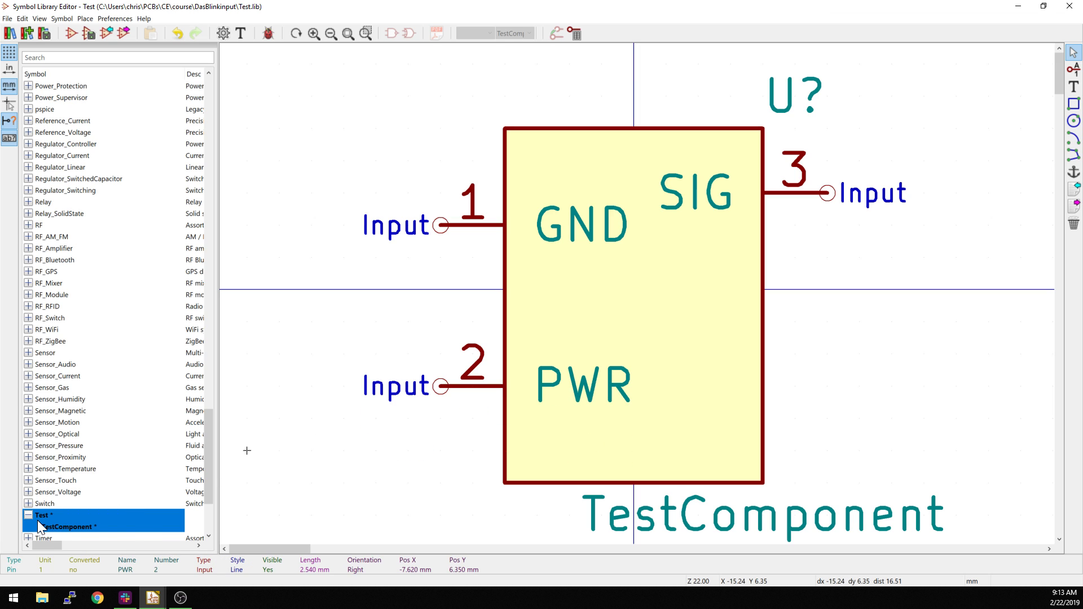
{"action": "scroll", "coordinate": [113, 505], "scroll_direction": "down", "scroll_amount": 4}
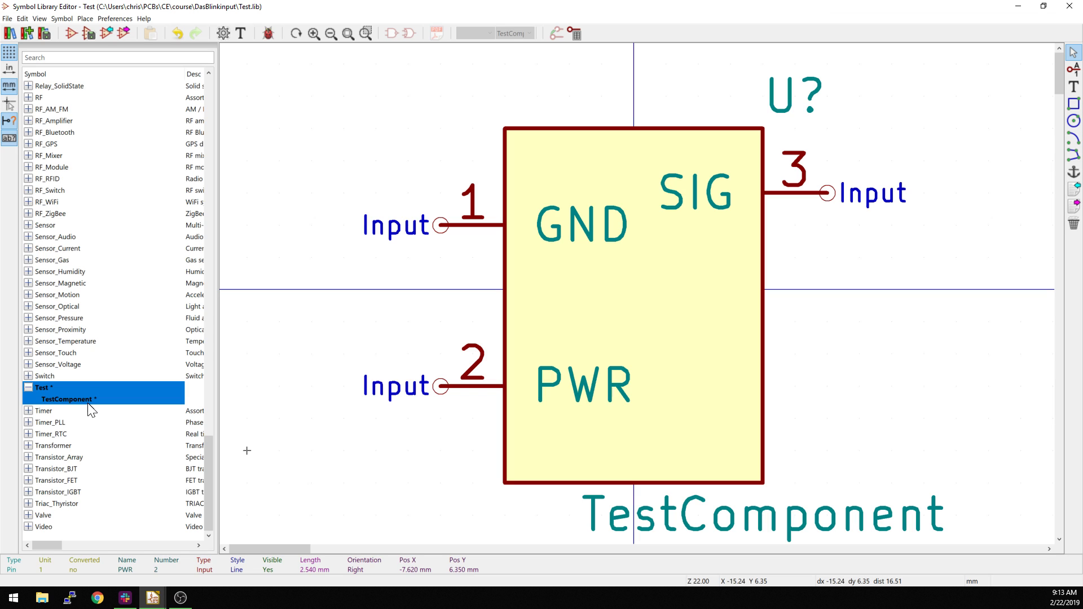
{"action": "key", "text": "ctrl+s"}
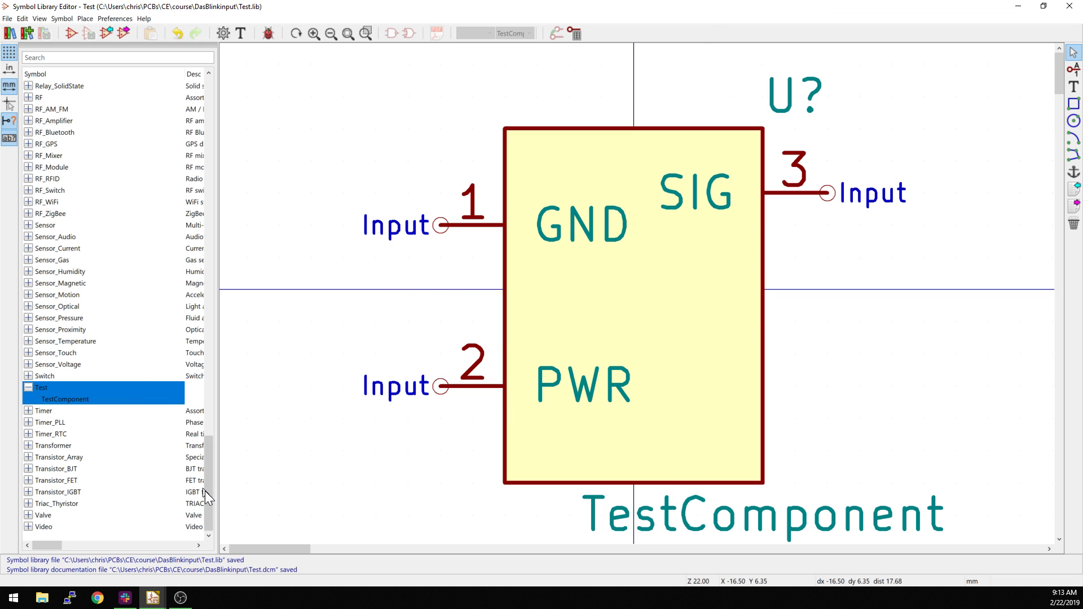
Duplicate TestComponent as TestComponent_0 in the Test library and save
{"action": "scroll", "coordinate": [209, 489], "scroll_direction": "up", "scroll_amount": 1}
{"action": "scroll", "coordinate": [210, 488], "scroll_direction": "down", "scroll_amount": 1}
{"action": "right_click", "coordinate": [82, 401]}
{"action": "left_click", "coordinate": [60, 400]}
{"action": "right_click", "coordinate": [69, 405]}
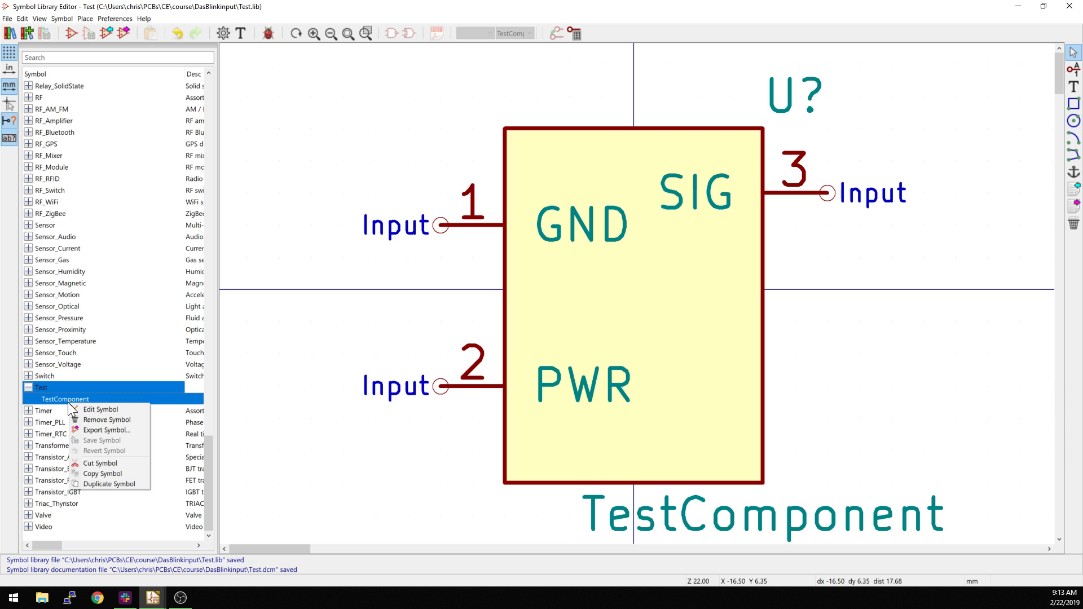
{"action": "left_click", "coordinate": [103, 483]}
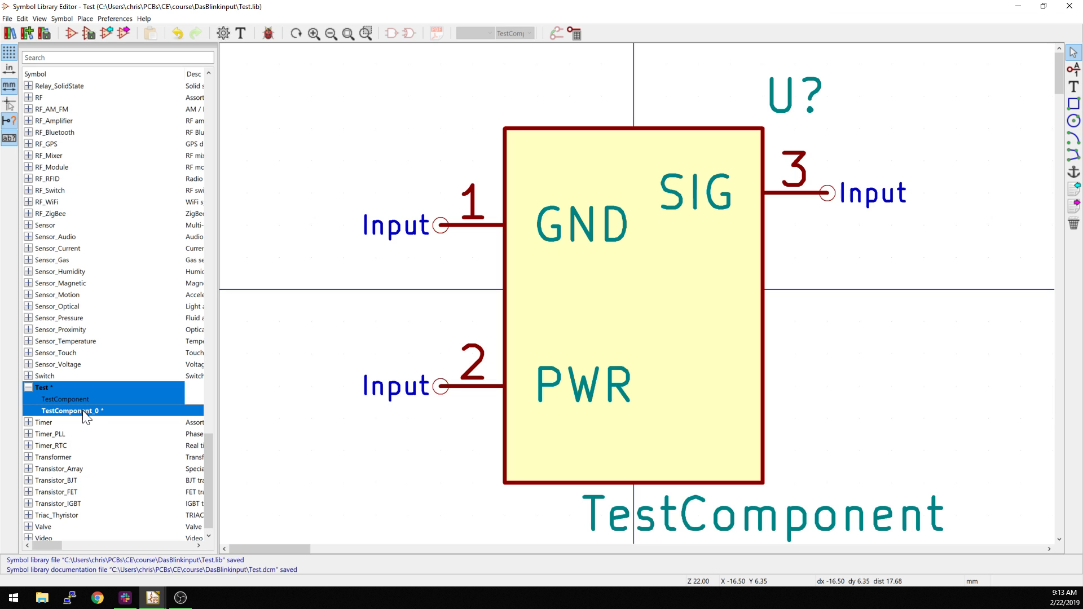
{"action": "key", "text": "ctrl+s"}
{"action": "left_click", "coordinate": [135, 447]}
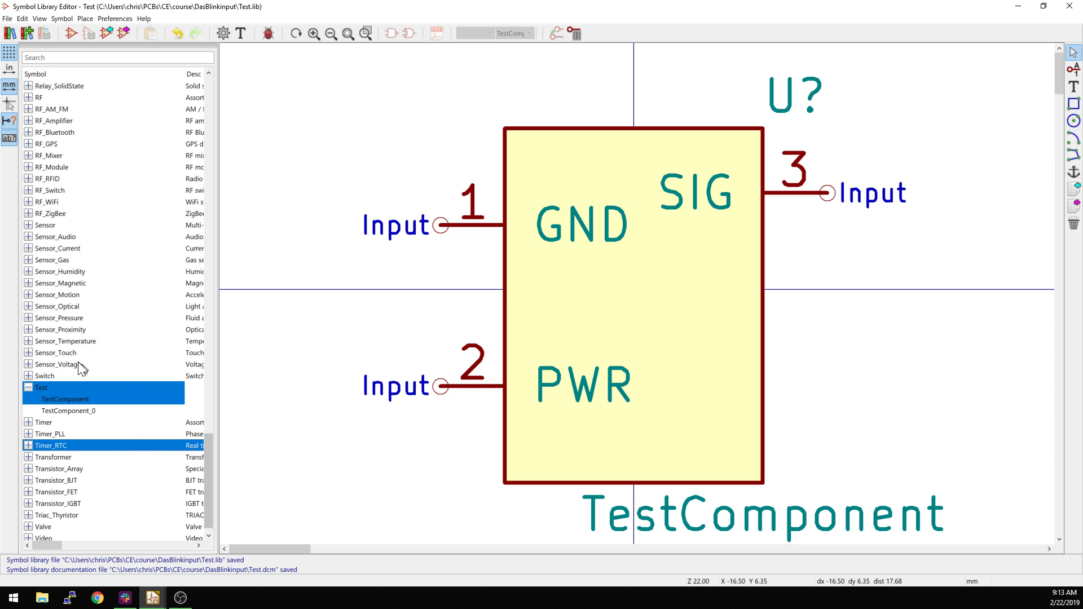
Close the Symbol Editor and view the Test library under Preferences > Manage Symbol Libraries' Project Specific Libraries
{"action": "left_click", "coordinate": [1070, 7]}
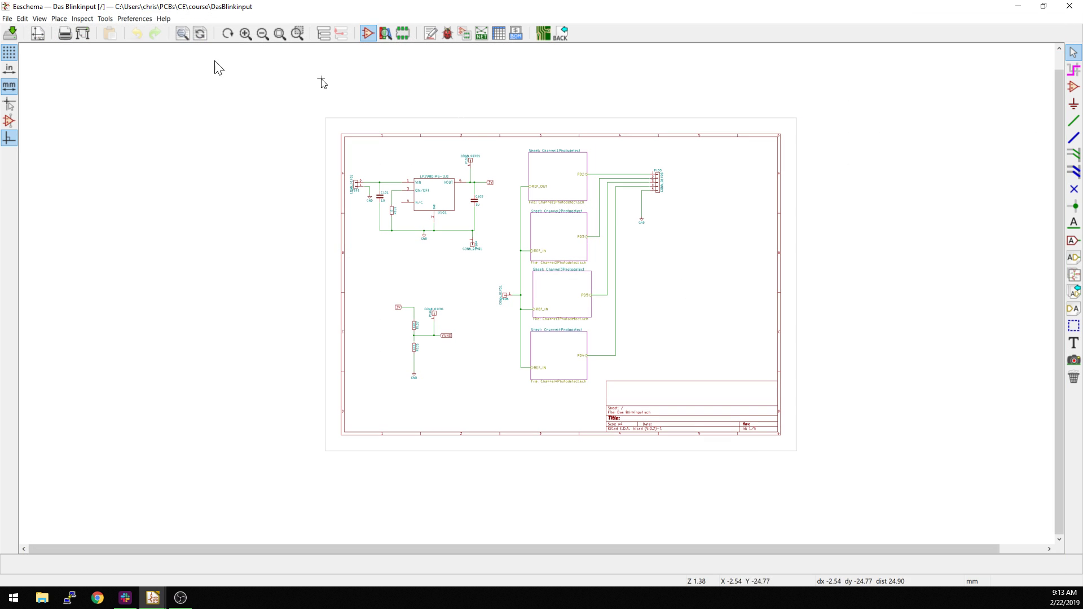
{"action": "left_click", "coordinate": [121, 22]}
{"action": "left_click", "coordinate": [133, 39]}
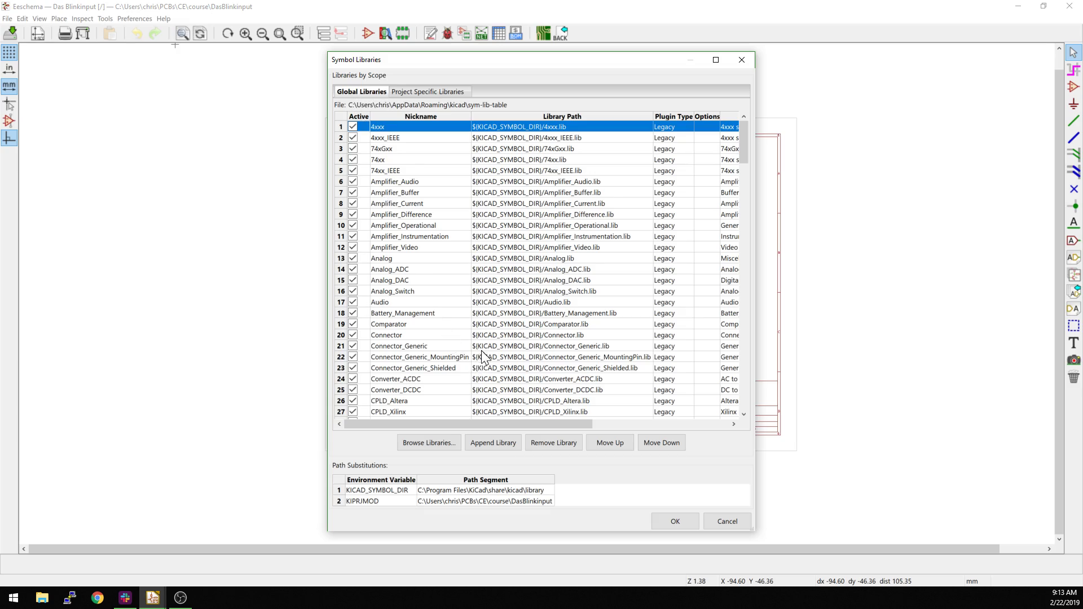
{"action": "scroll", "coordinate": [482, 361], "scroll_direction": "down", "scroll_amount": 7}
{"action": "left_click_drag", "start_coordinate": [745, 179], "coordinate": [745, 390]}
{"action": "left_click", "coordinate": [409, 91]}
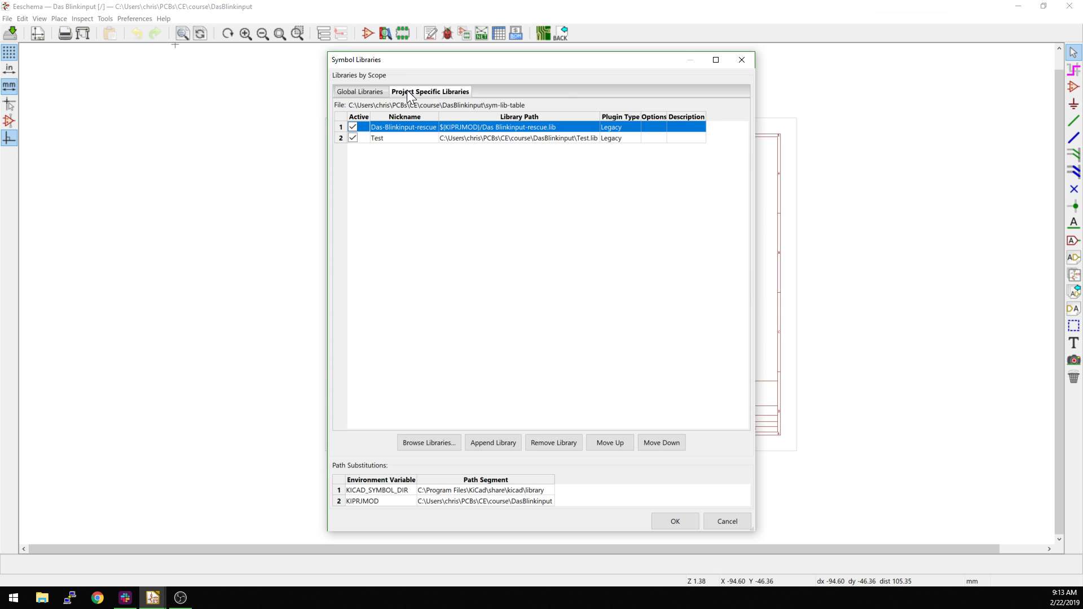
{"action": "left_click", "coordinate": [375, 138]}
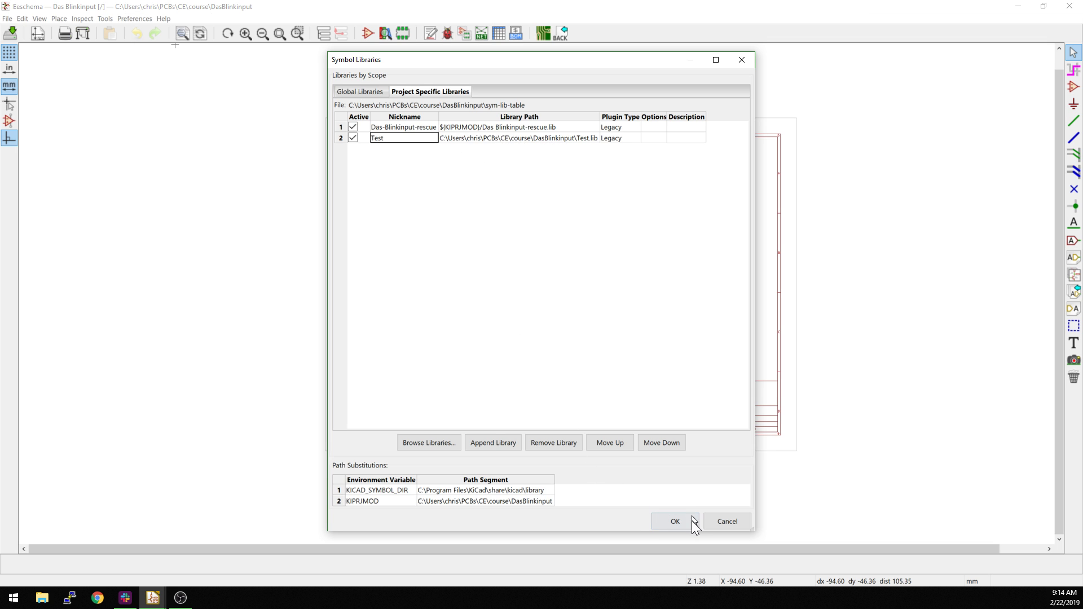
Add TestComponent from the Test library to the schematic beside the photodetect sheets
{"action": "left_click", "coordinate": [675, 521]}
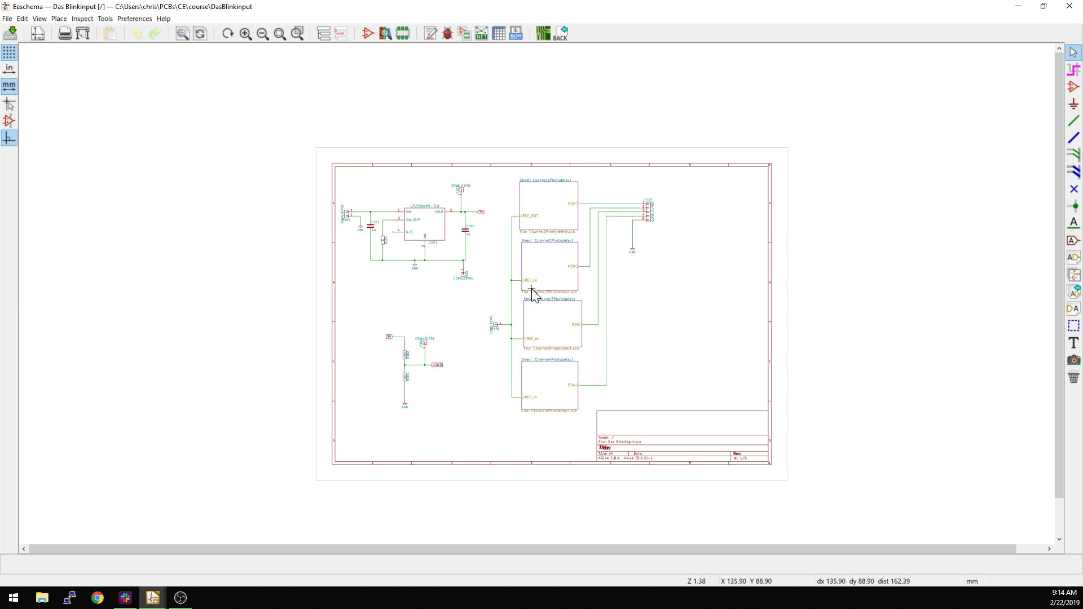
{"action": "key", "text": "a"}
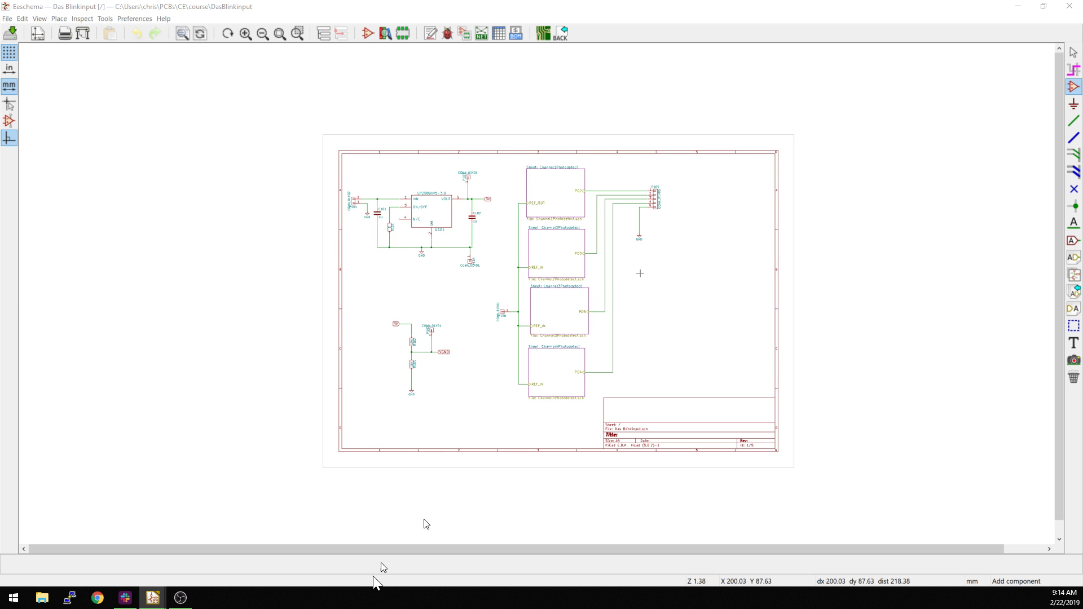
{"action": "left_click", "coordinate": [640, 273]}
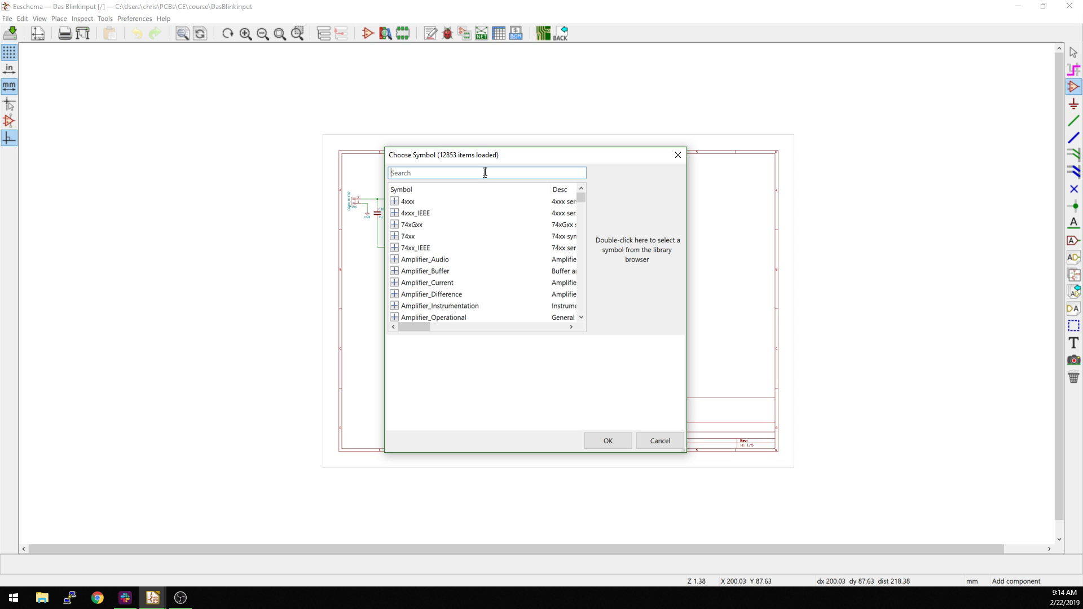
{"action": "type", "text": "Test"}
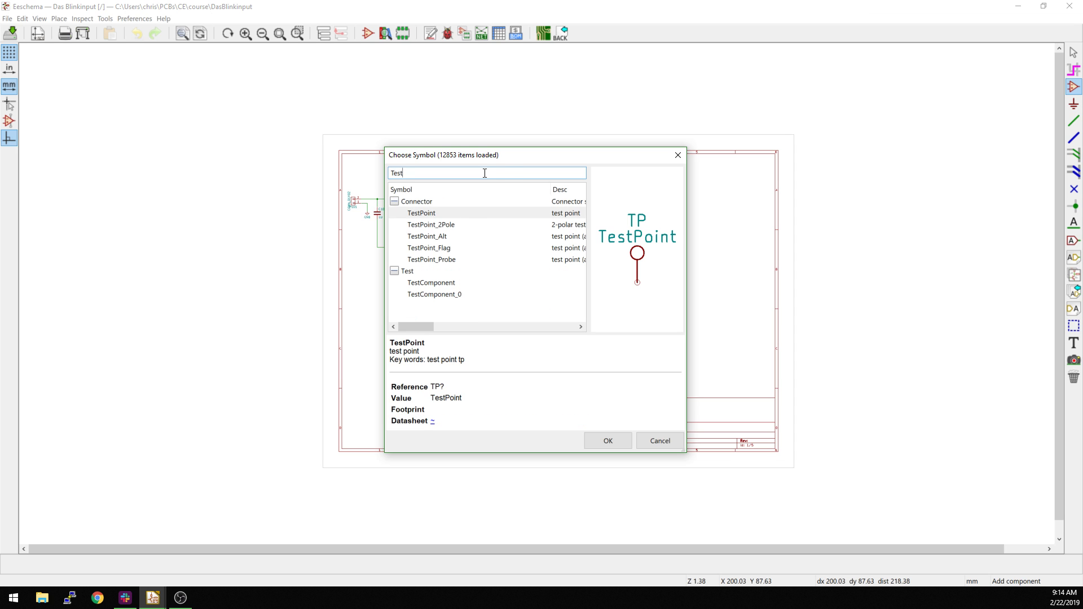
{"action": "left_click", "coordinate": [430, 283]}
{"action": "left_click", "coordinate": [604, 441]}
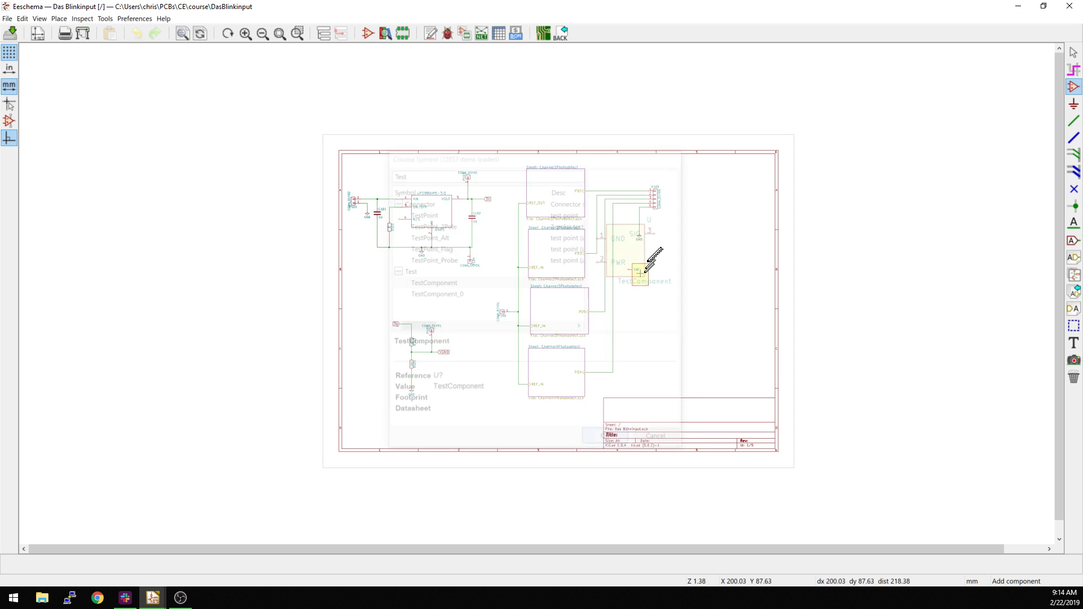
{"action": "scroll", "coordinate": [665, 295], "scroll_direction": "up", "scroll_amount": 4}
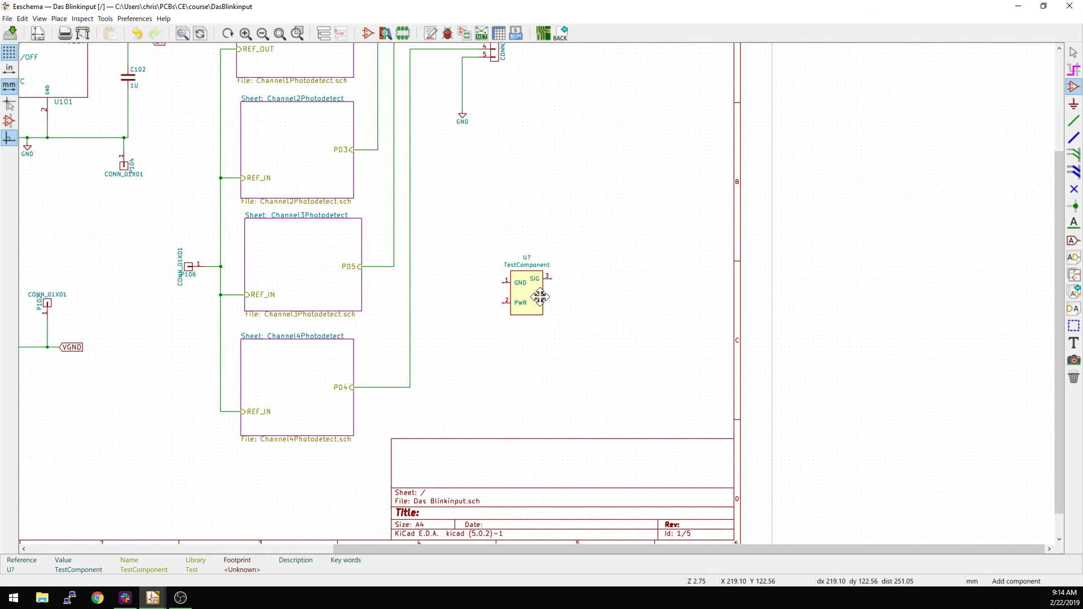